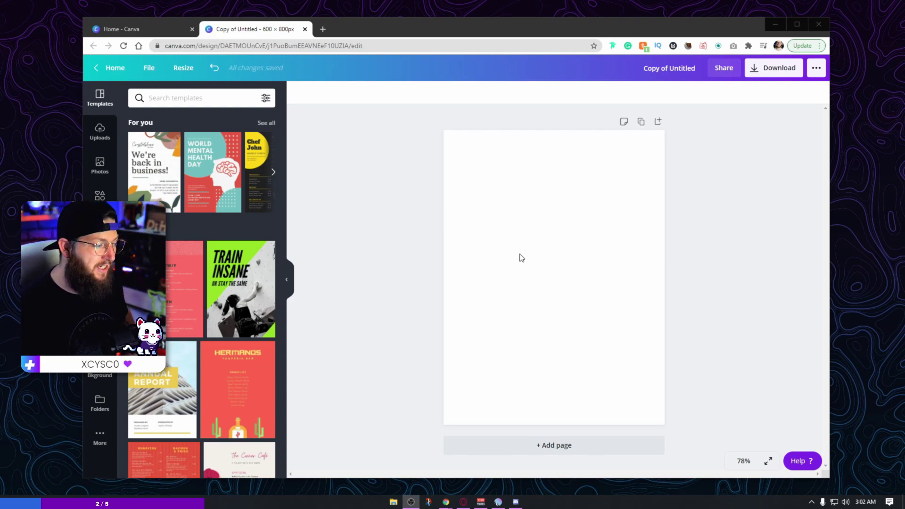
- Check and close the Resize menu, then browse the full Shapes gallery in Elements
click(184, 68)
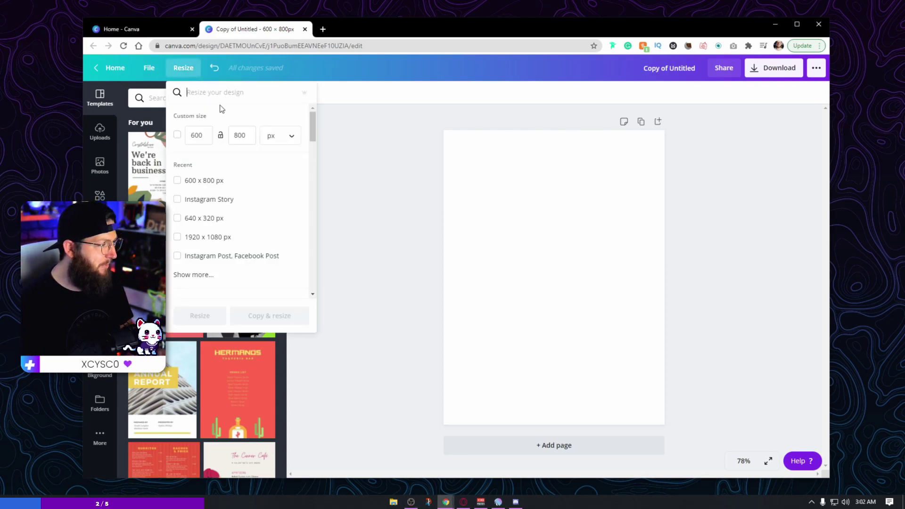
click(364, 185)
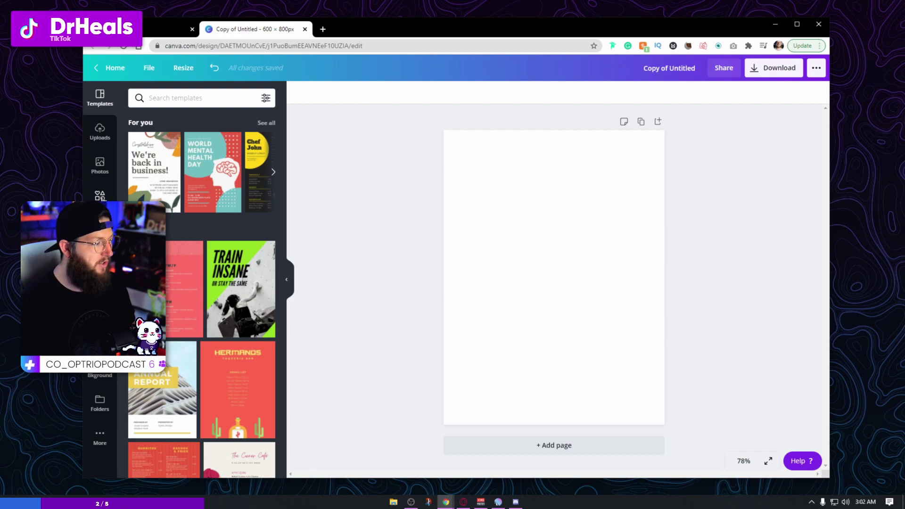
click(99, 195)
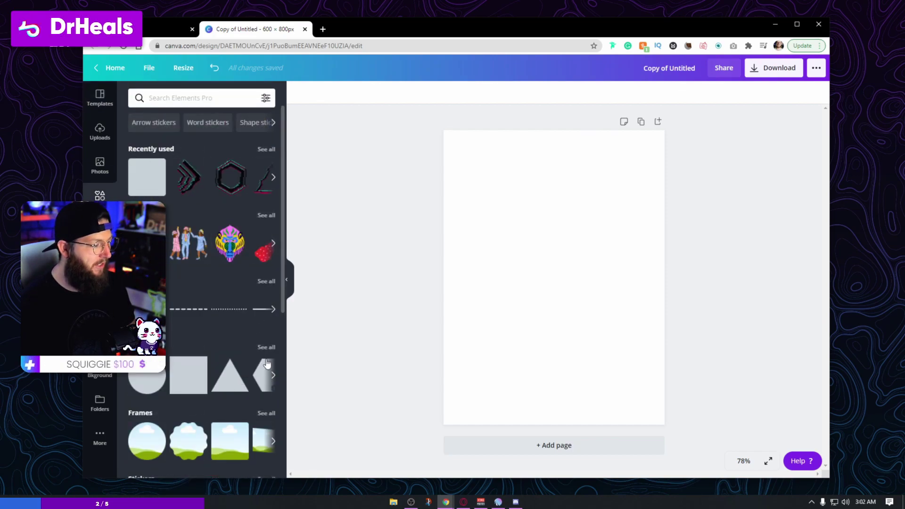
click(266, 347)
scroll(259, 343, down, 1)
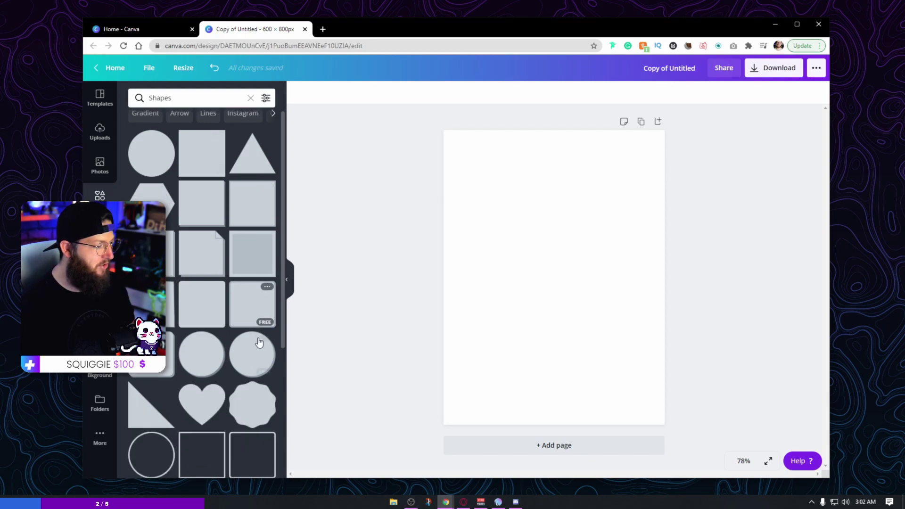
scroll(260, 343, down, 4)
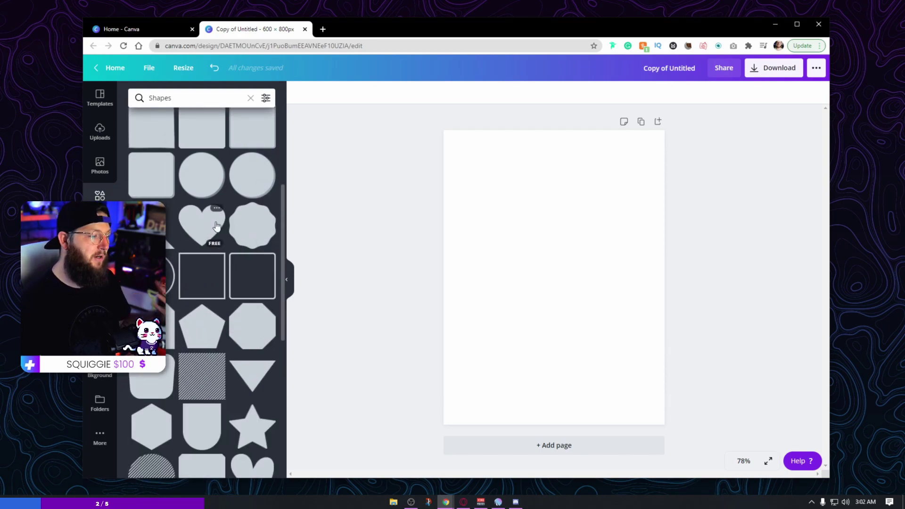
scroll(244, 278, down, 2)
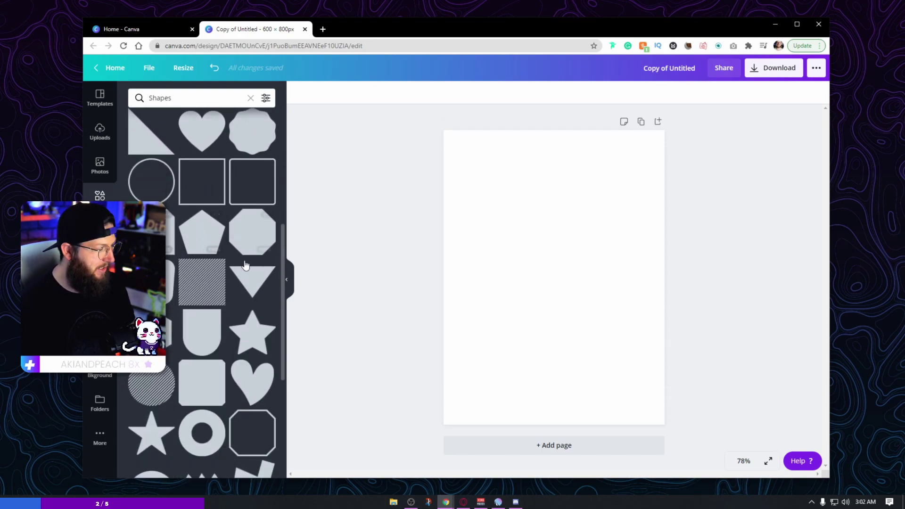
scroll(144, 430, down, 4)
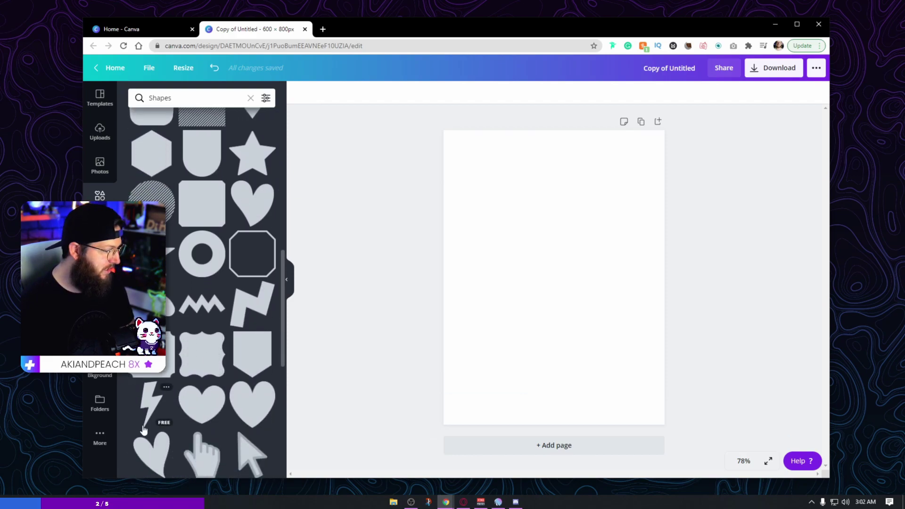
scroll(144, 430, down, 2)
scroll(212, 380, down, 7)
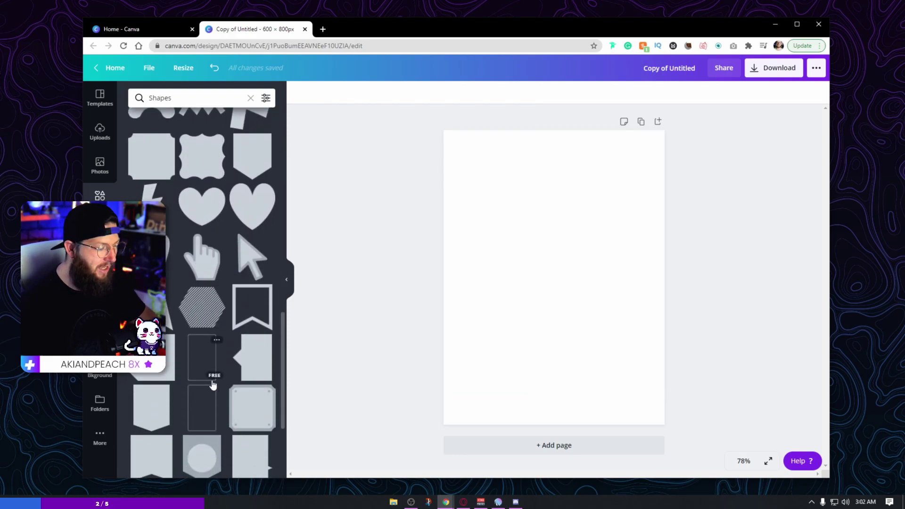
scroll(230, 362, up, 15)
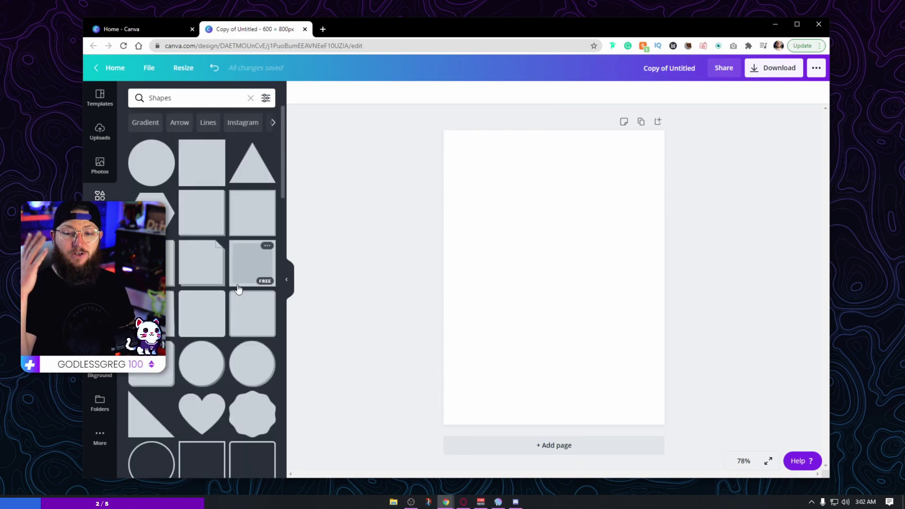
- Add a rounded square and stretch it into a large, centred portrait rectangle
click(201, 311)
drag(569, 269, 541, 199)
drag(588, 270, 664, 346)
drag(614, 281, 608, 282)
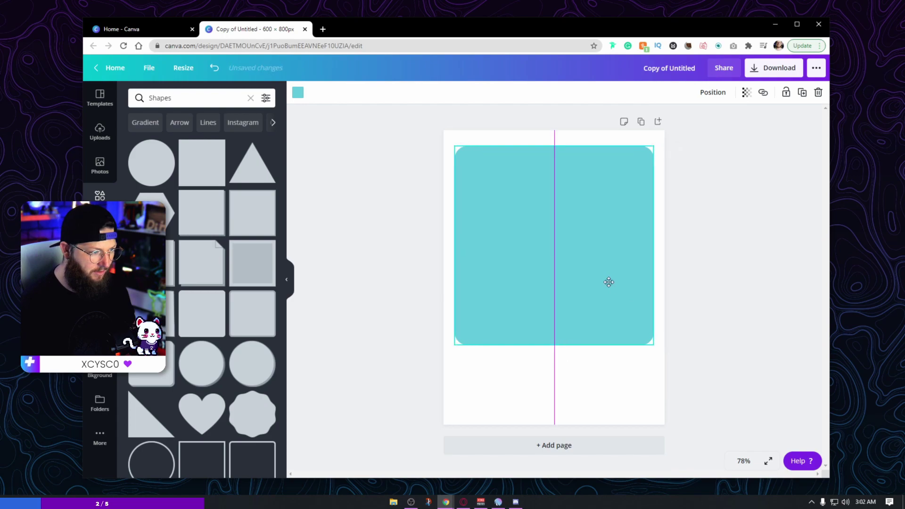
drag(558, 346, 562, 398)
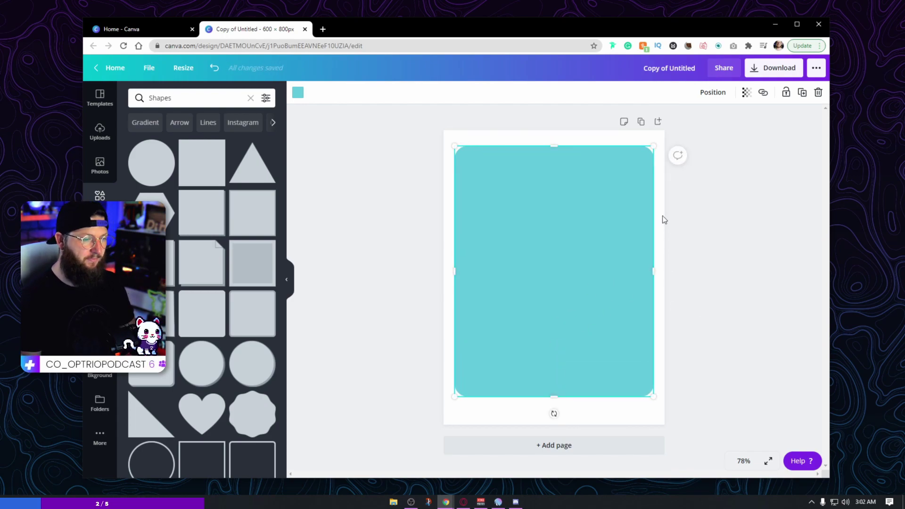
- Make the page background black
click(542, 137)
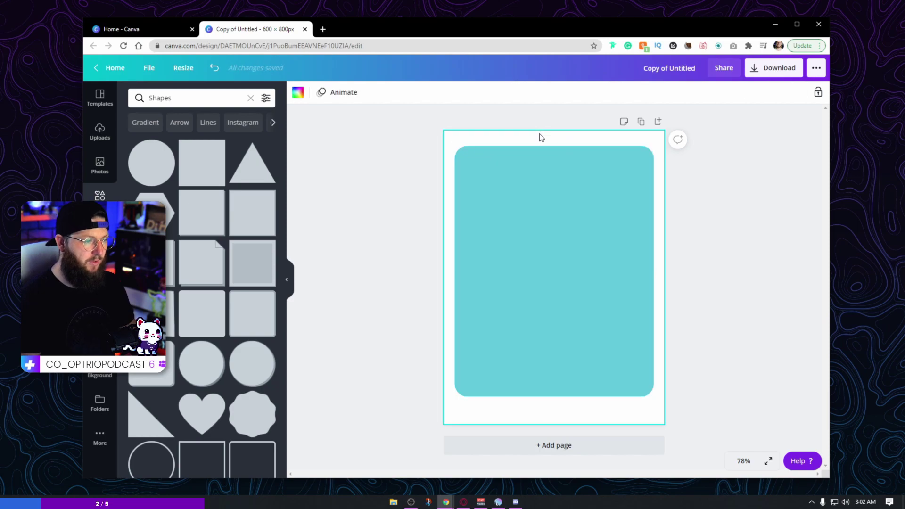
click(298, 92)
click(138, 279)
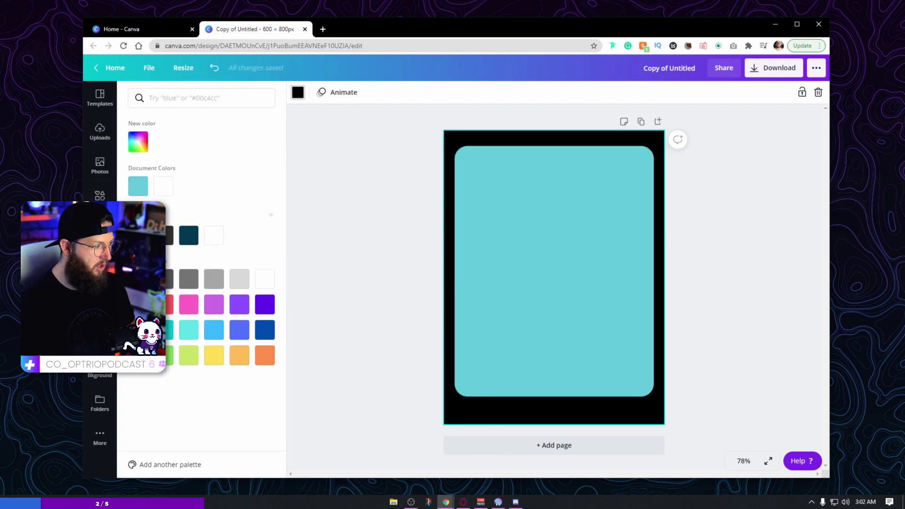
- Colour the rounded rectangle white and nudge it slightly lower on the page
click(597, 216)
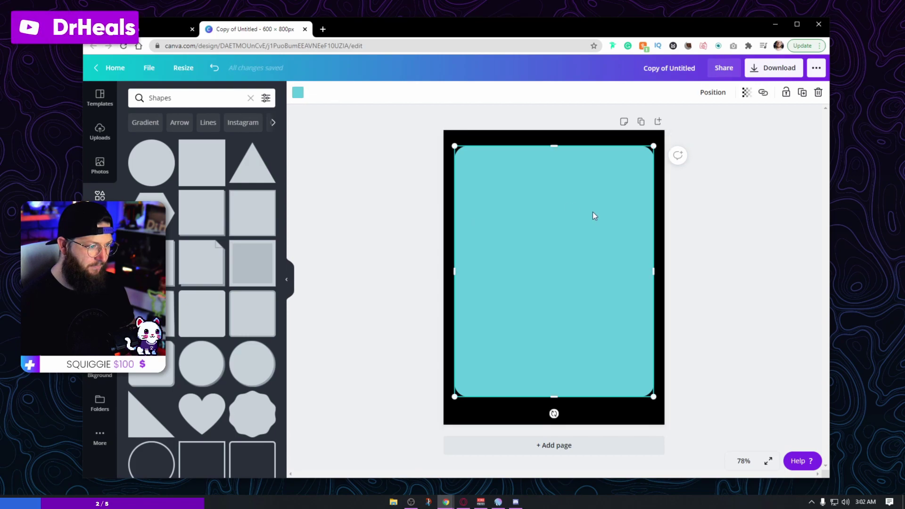
click(296, 93)
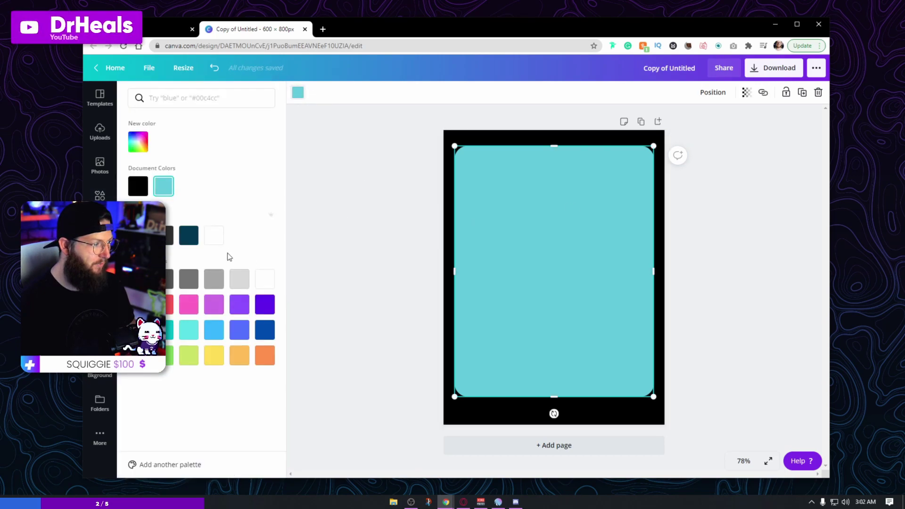
click(214, 235)
click(569, 232)
drag(570, 233, 571, 238)
click(740, 242)
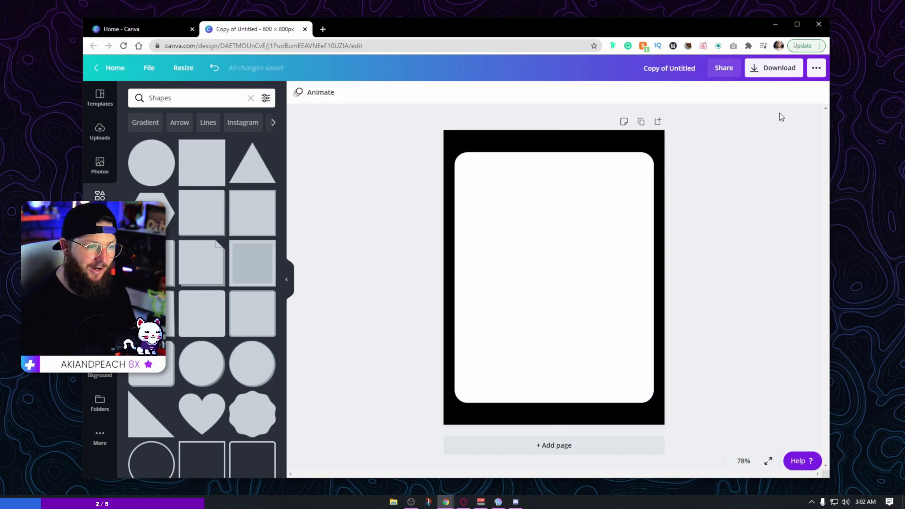
- Download the design as a JPG instead of PNG and dismiss the saved-design confirmation
click(771, 71)
click(717, 135)
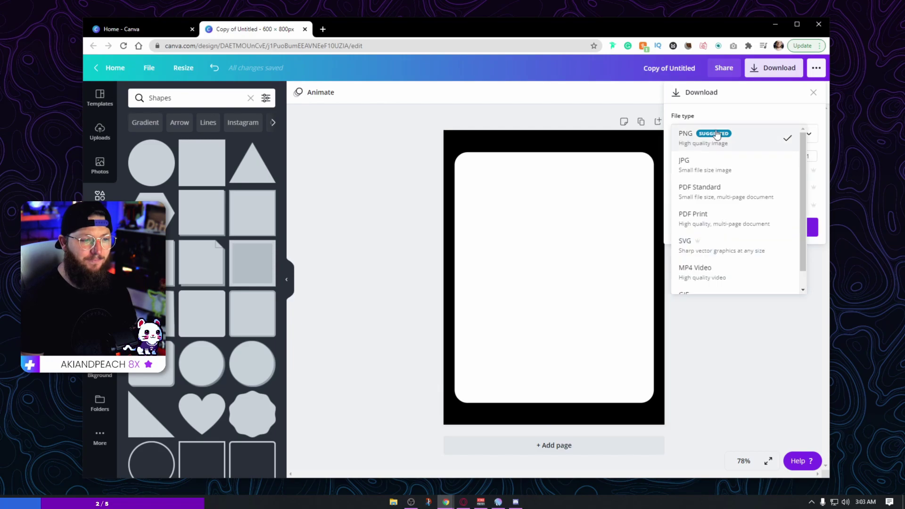
click(705, 168)
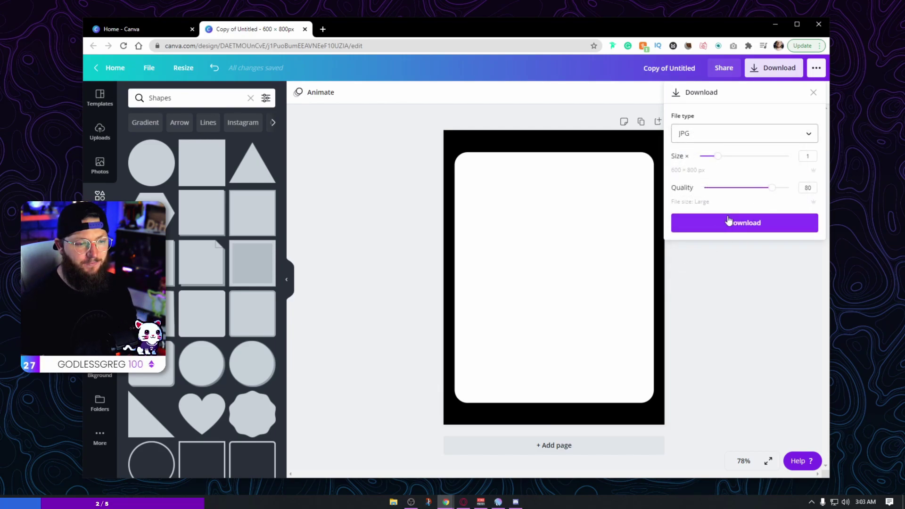
click(755, 227)
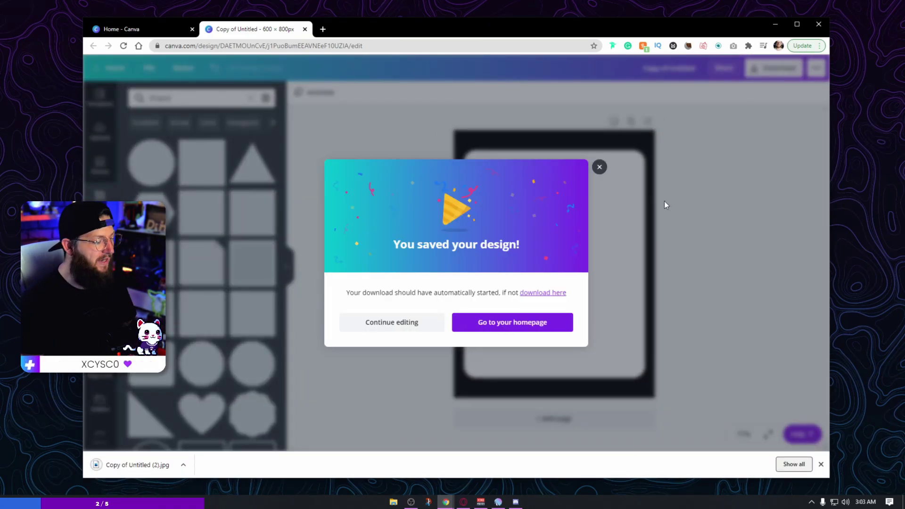
click(599, 168)
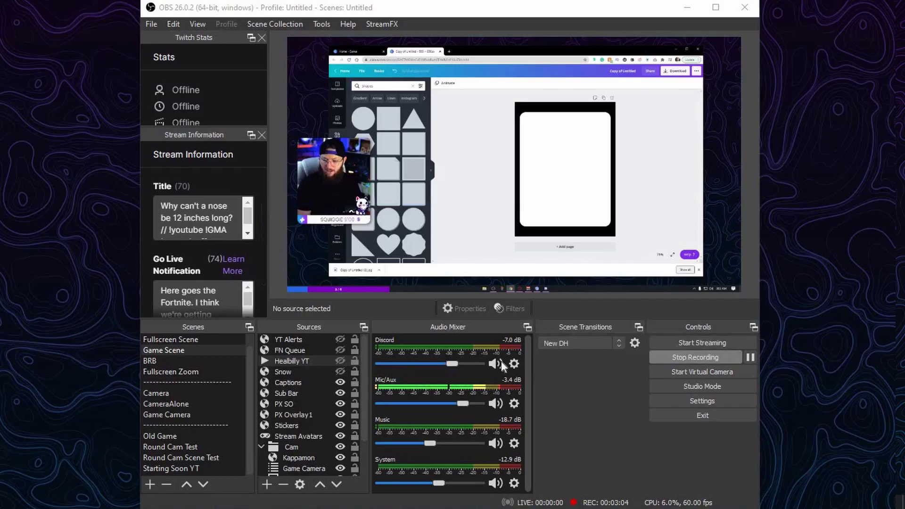
- Create a 'YT Full Cam' scene holding the existing Game Camera2 video capture source
click(152, 484)
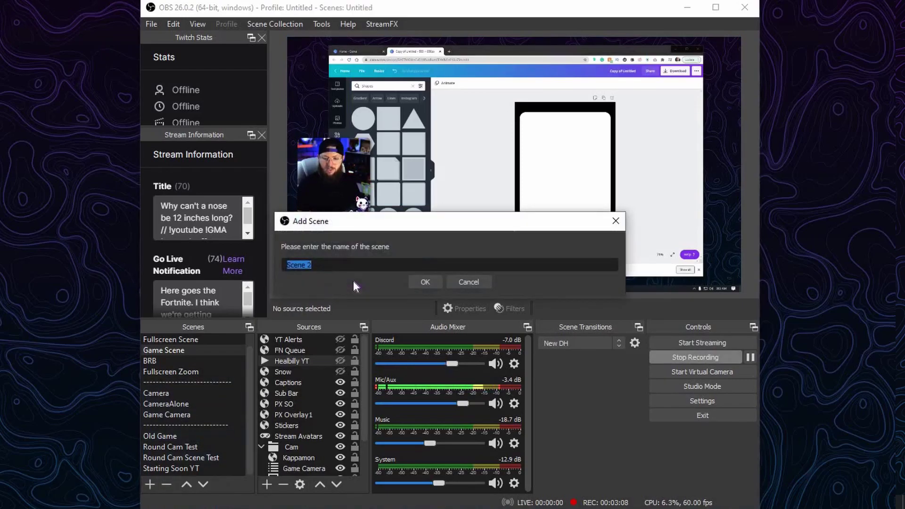
text(YT )
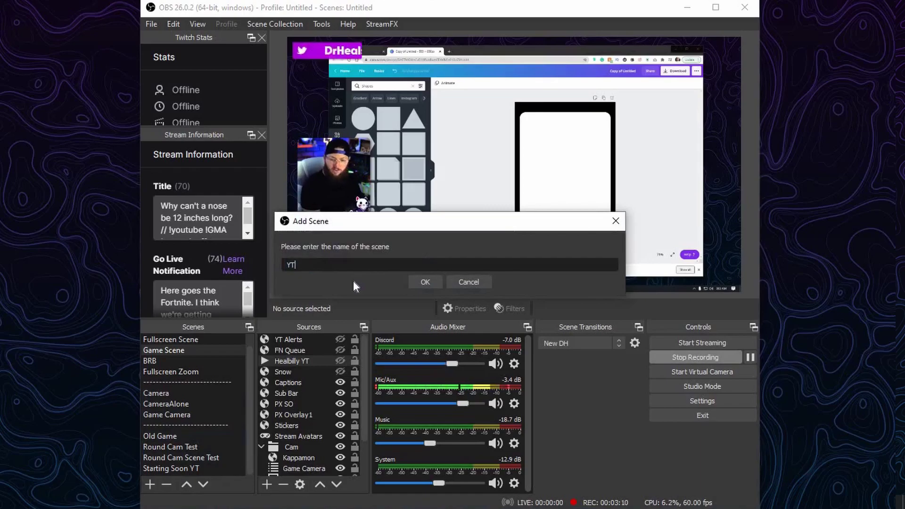
text(Full Cam)
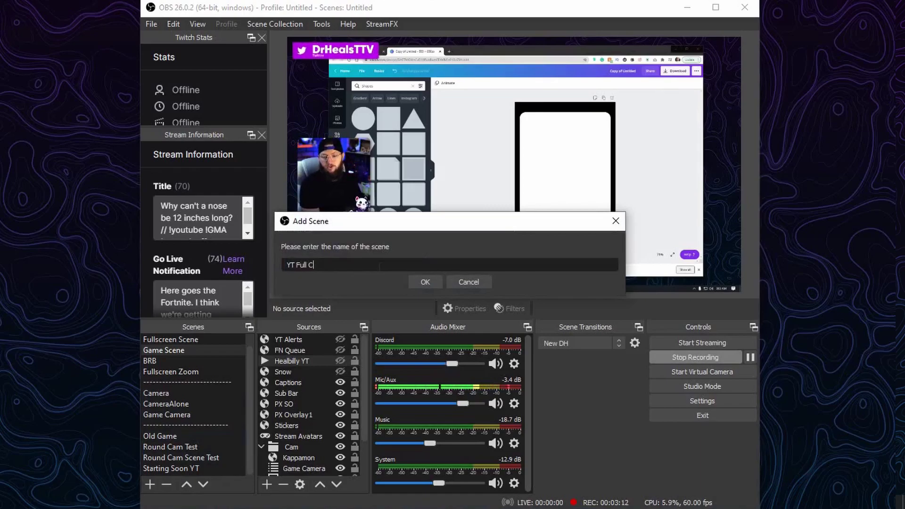
click(420, 281)
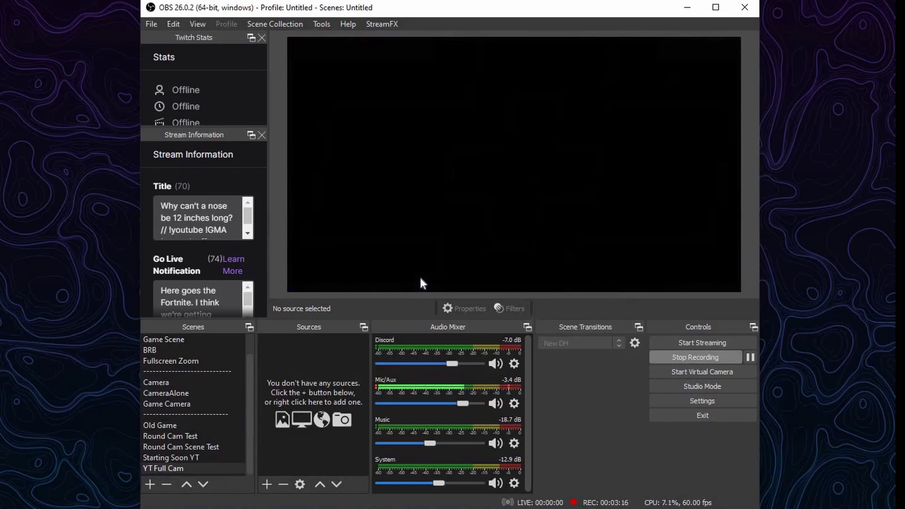
click(266, 484)
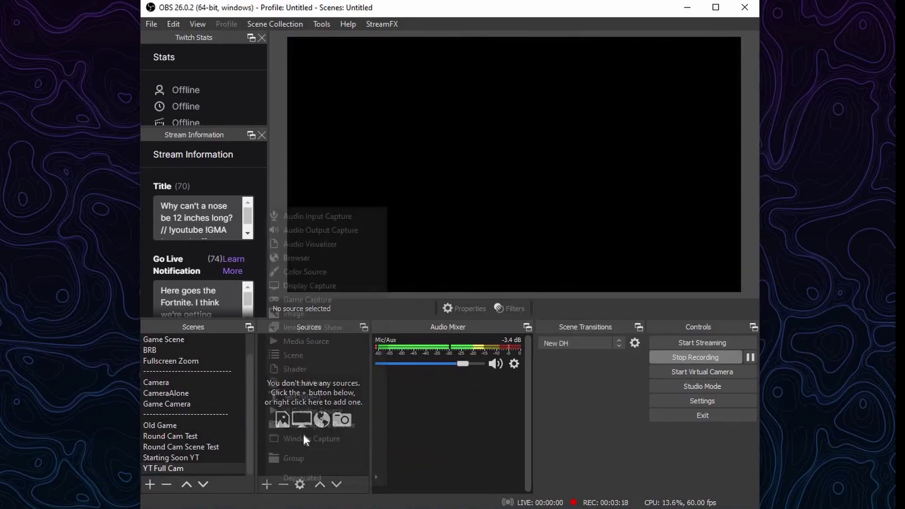
click(324, 424)
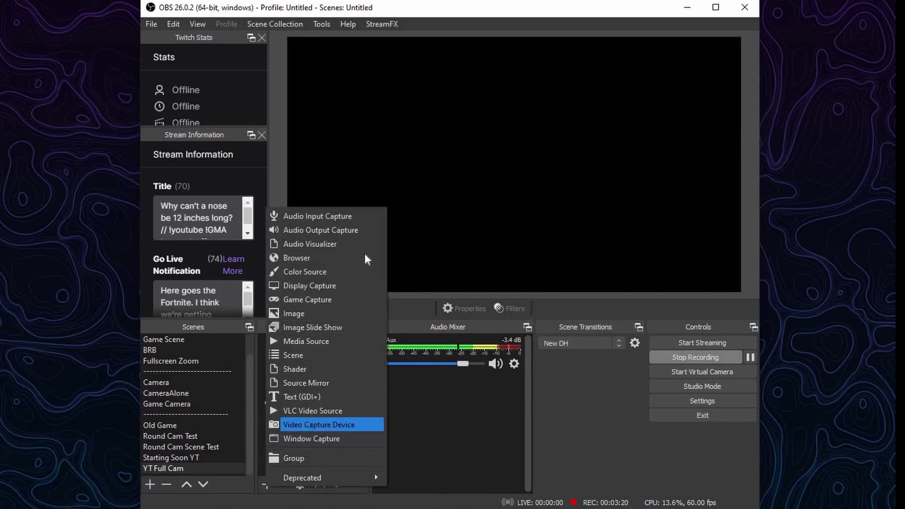
click(383, 211)
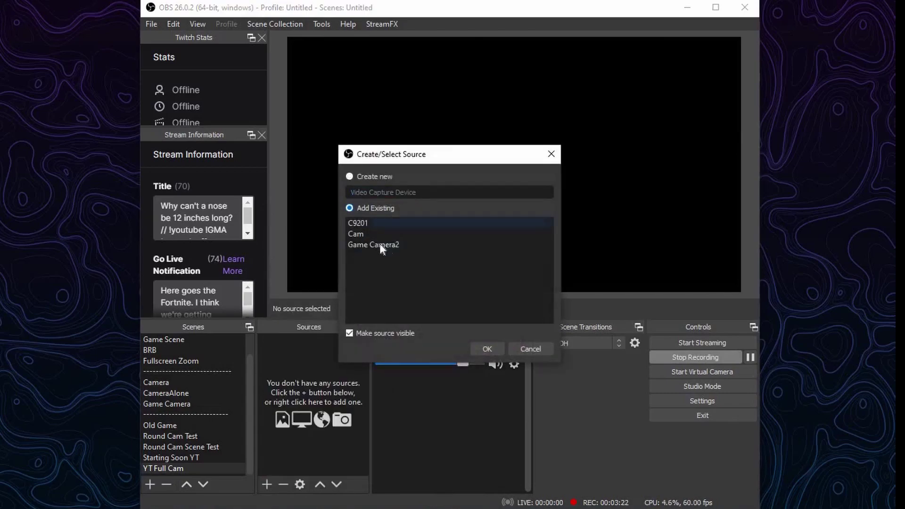
click(385, 245)
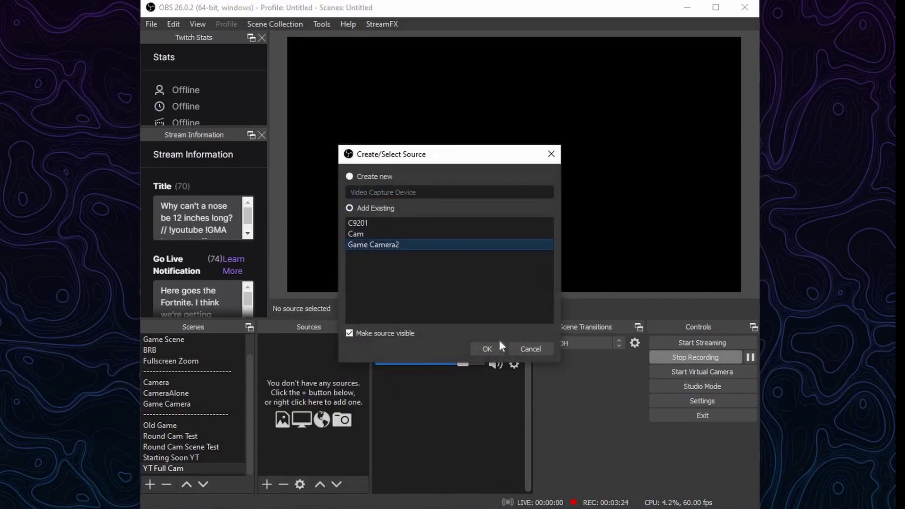
click(485, 344)
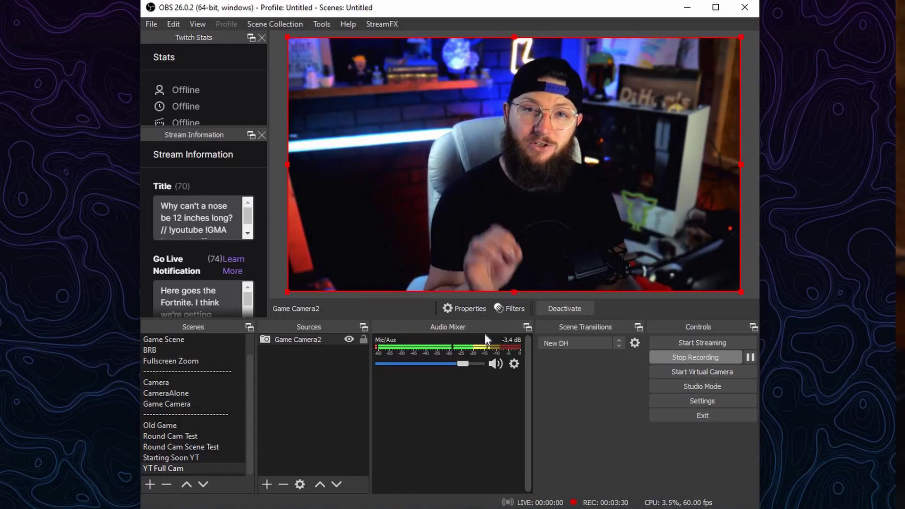
- Add a new empty scene named 'YT Round Cam'
click(149, 484)
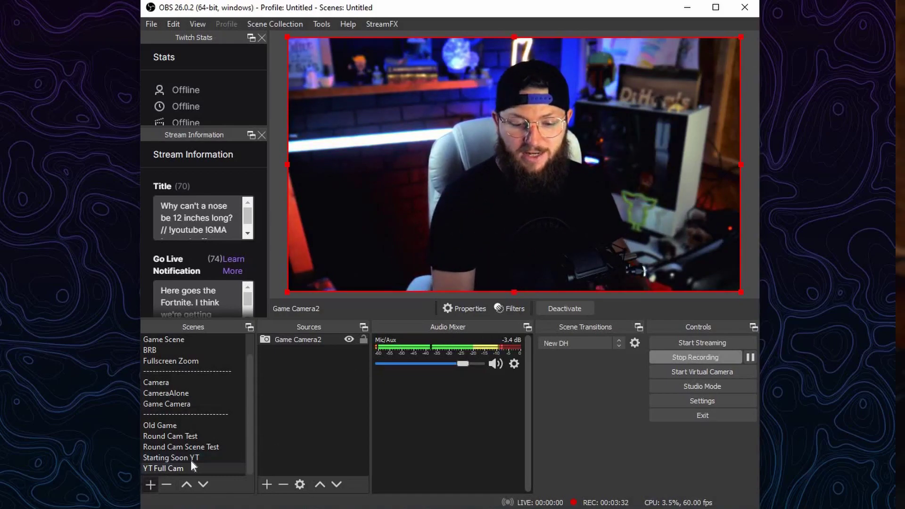
text(YT )
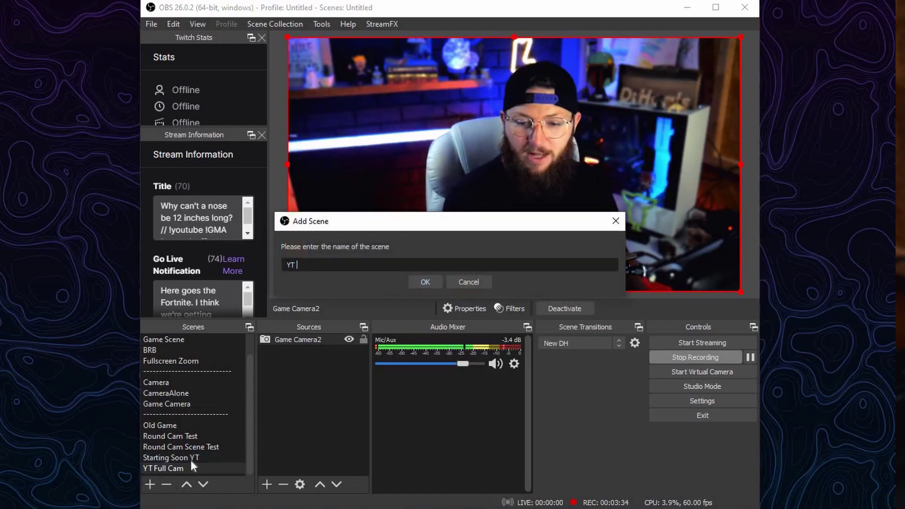
text(Round Cam)
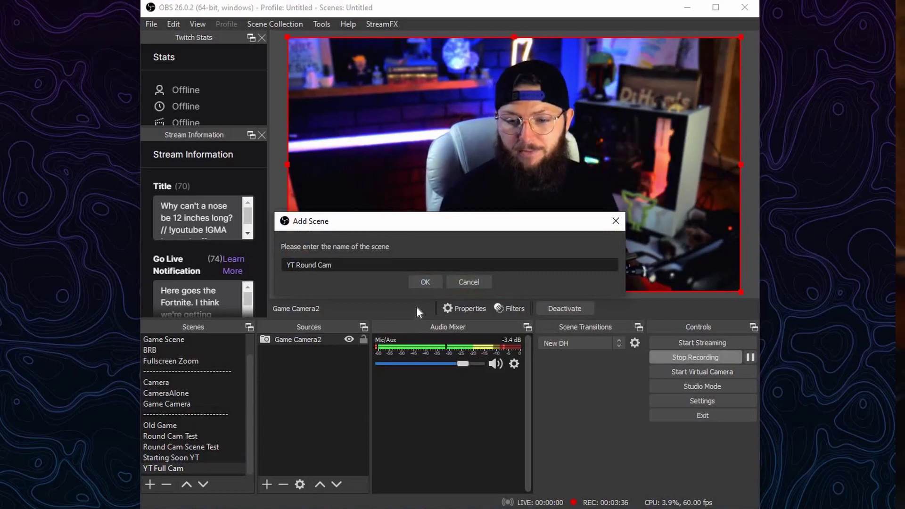
click(426, 282)
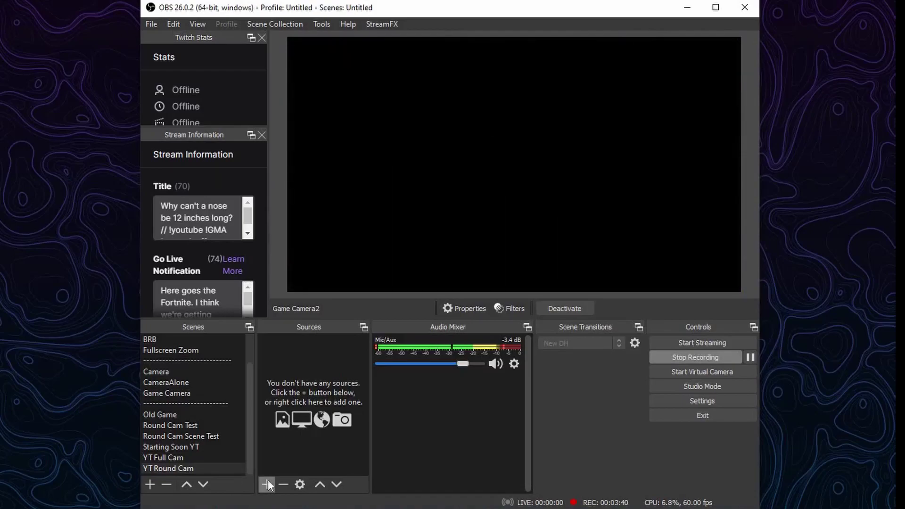
- Add the existing YT Full Cam scene as a scene source inside YT Round Cam
click(268, 483)
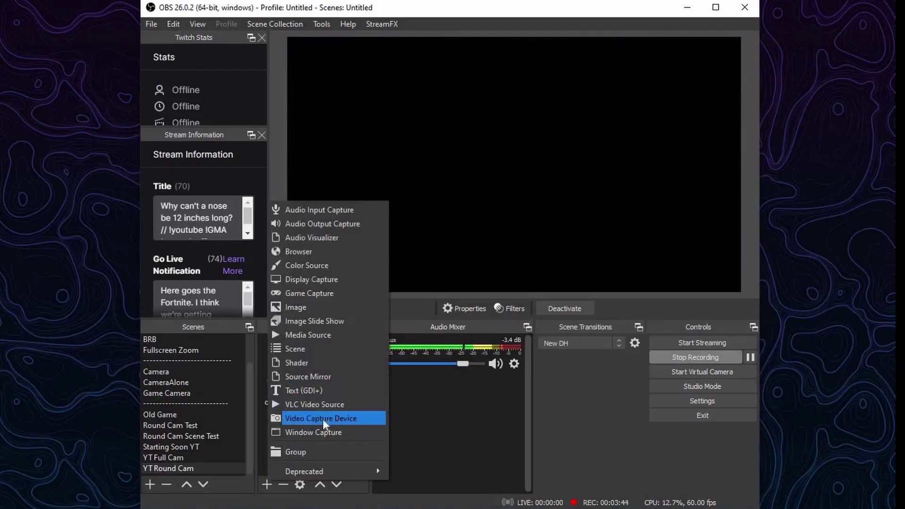
click(302, 349)
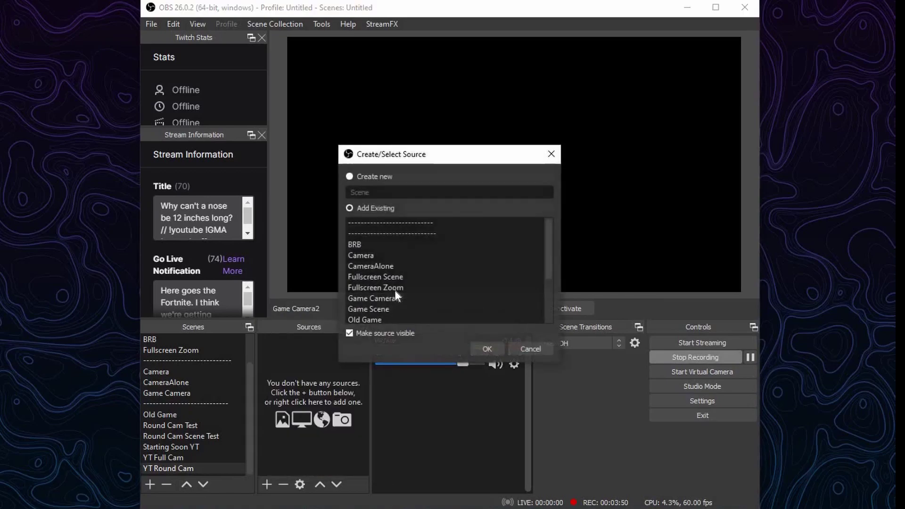
scroll(394, 290, down, 3)
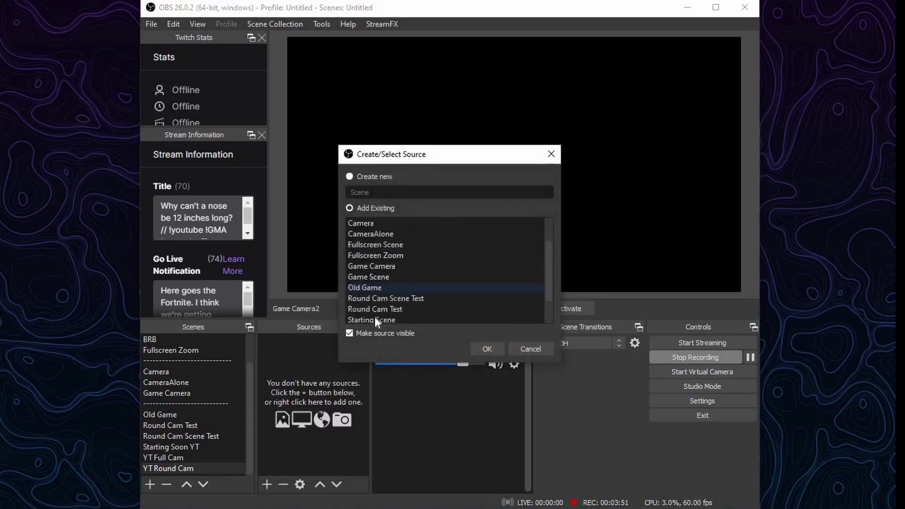
click(479, 347)
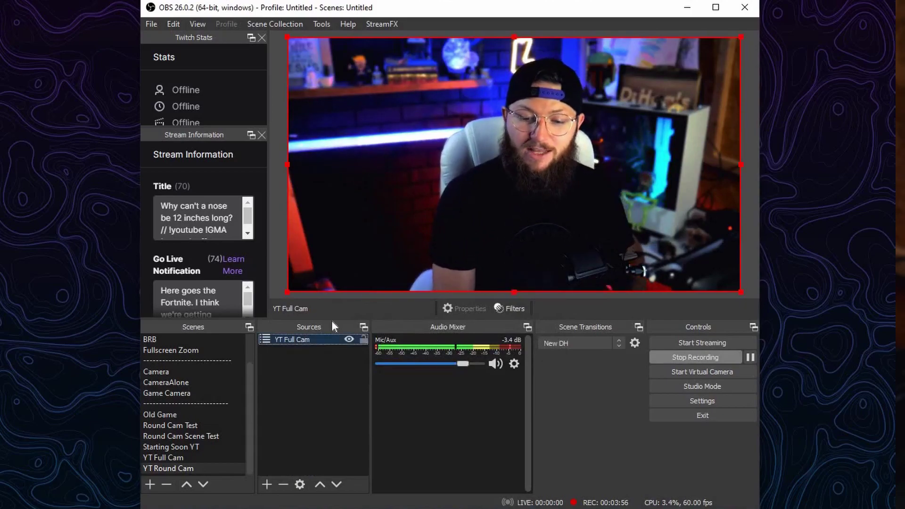
right_click(305, 339)
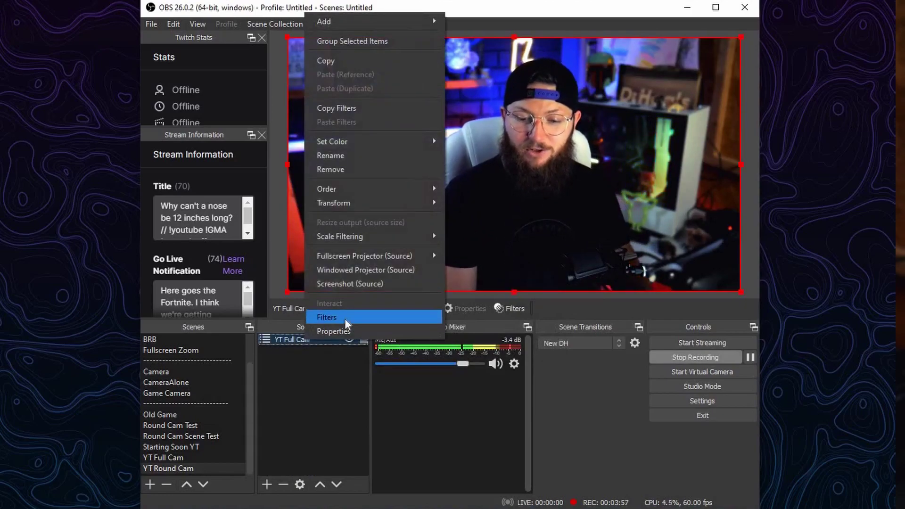
click(172, 460)
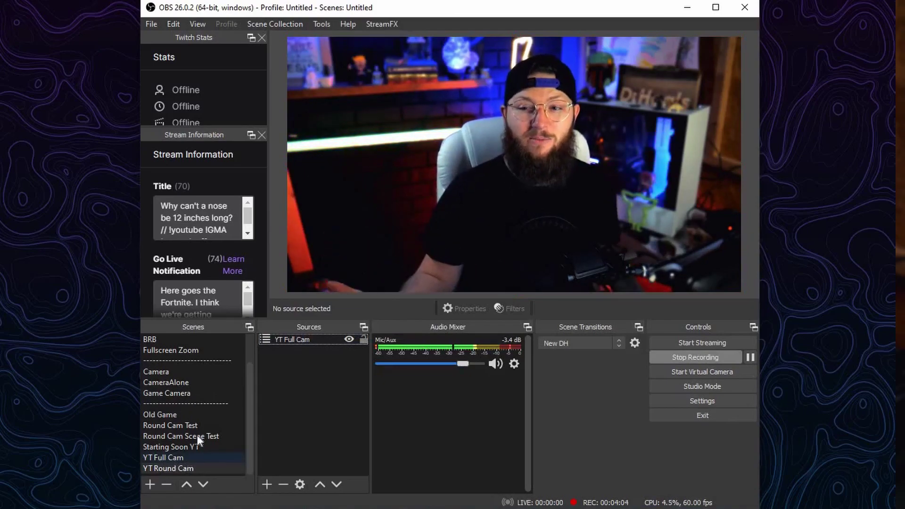
- Add an Image Mask/Blend filter to the YT Round Cam scene
right_click(166, 469)
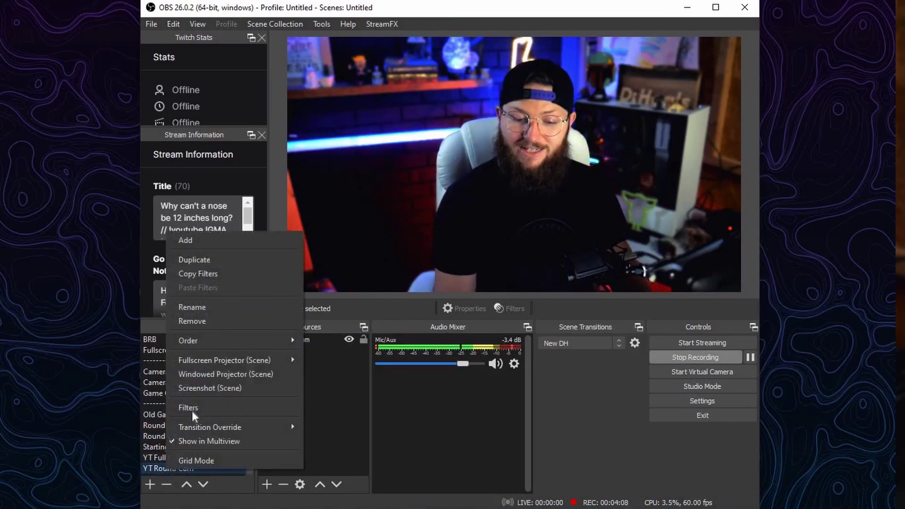
click(191, 467)
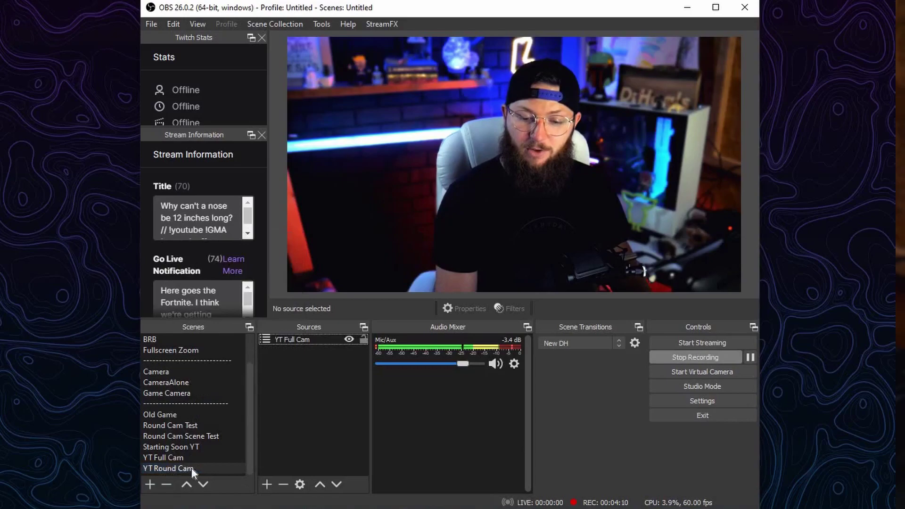
right_click(177, 468)
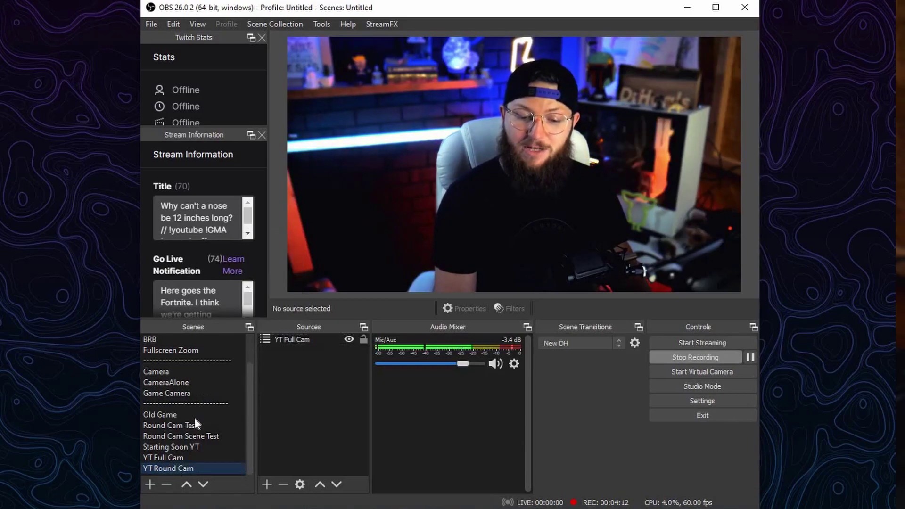
click(214, 405)
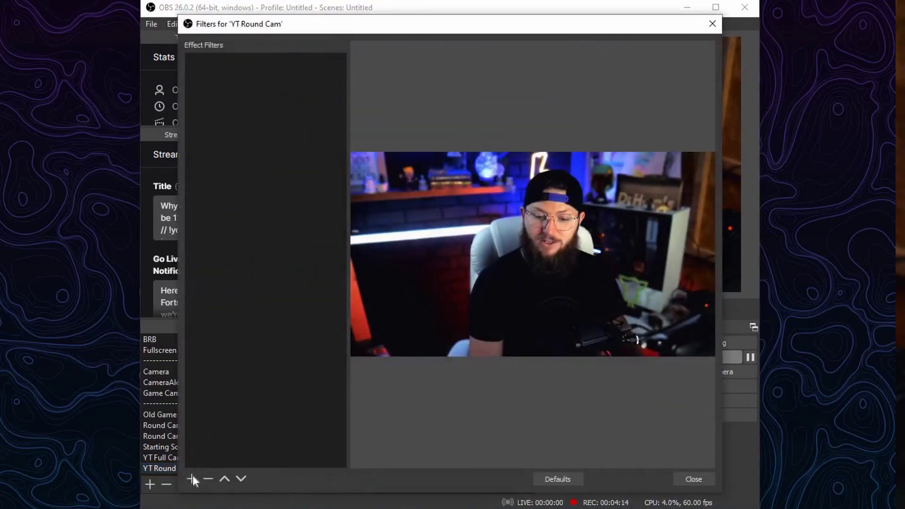
click(192, 478)
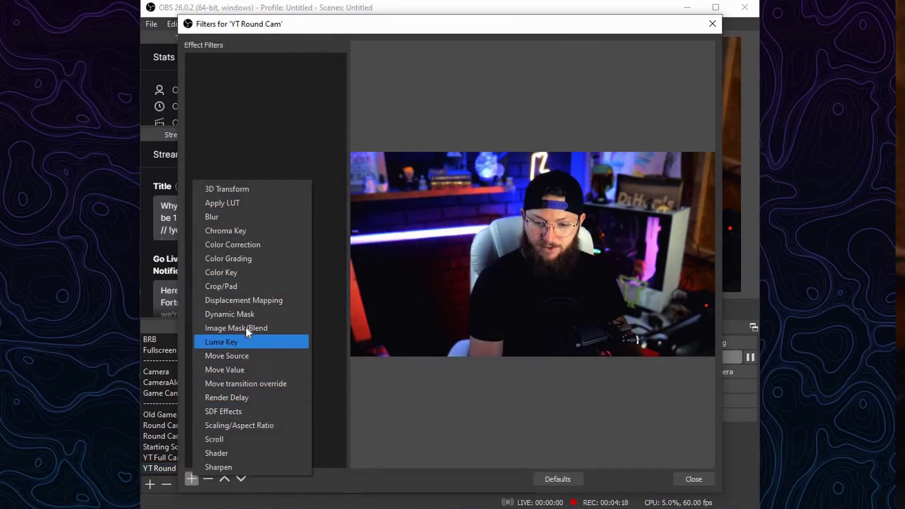
click(246, 328)
click(424, 282)
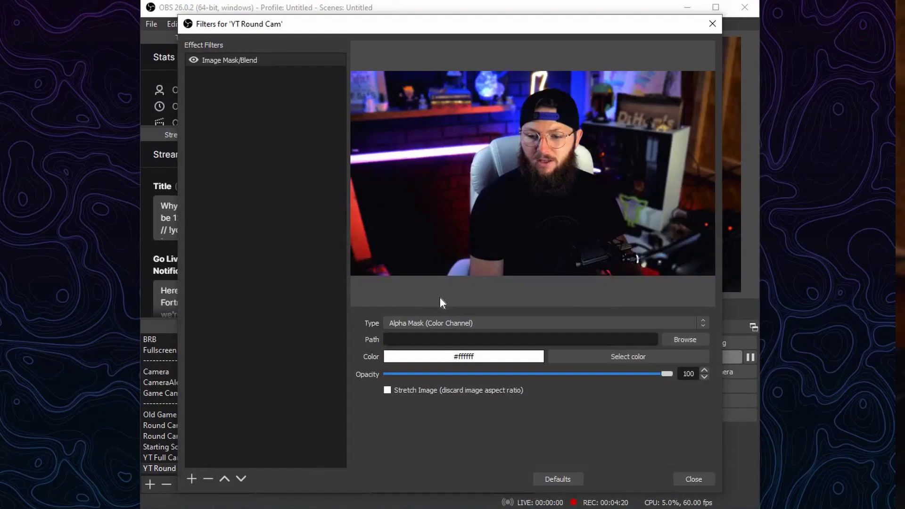
- Load Copy of Untitled (2).jpg as the mask image and close the filters window
click(687, 338)
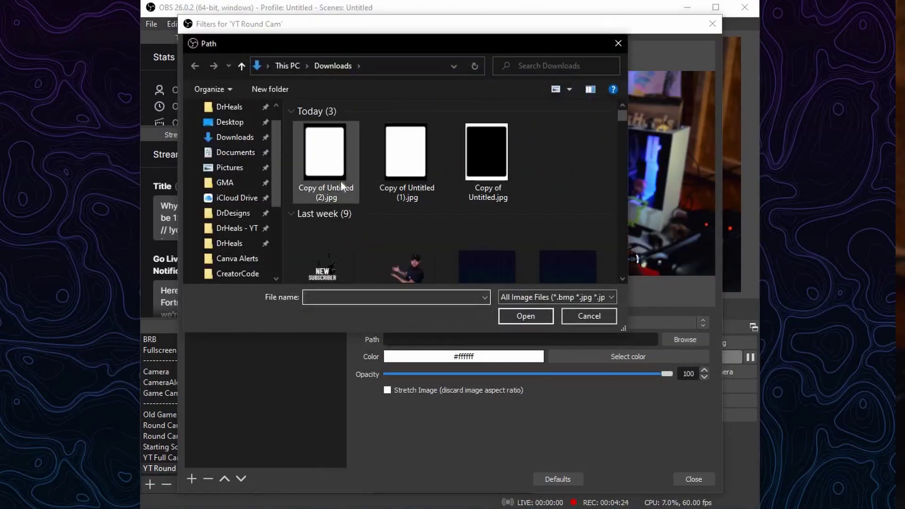
click(346, 165)
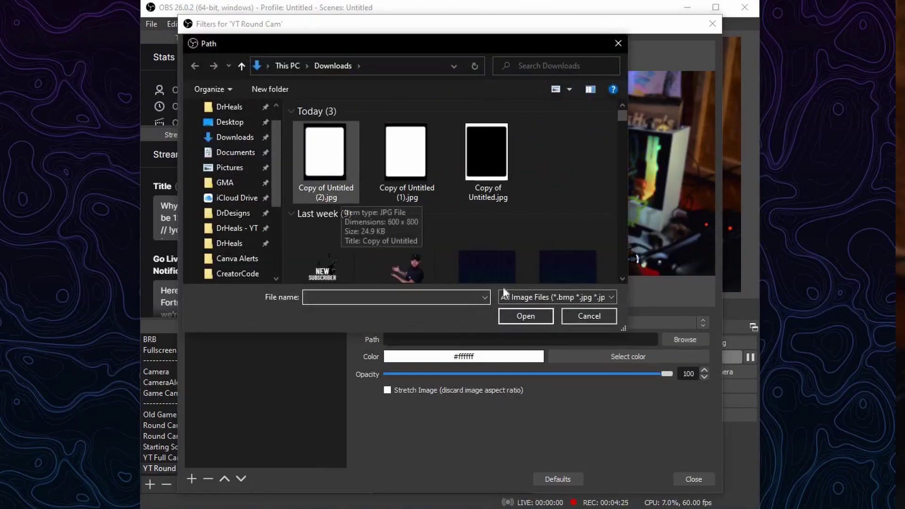
click(518, 316)
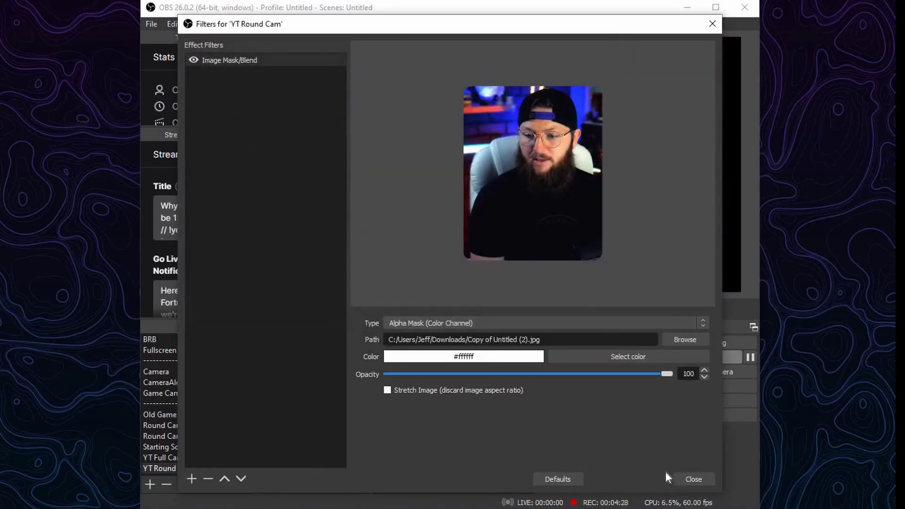
click(694, 479)
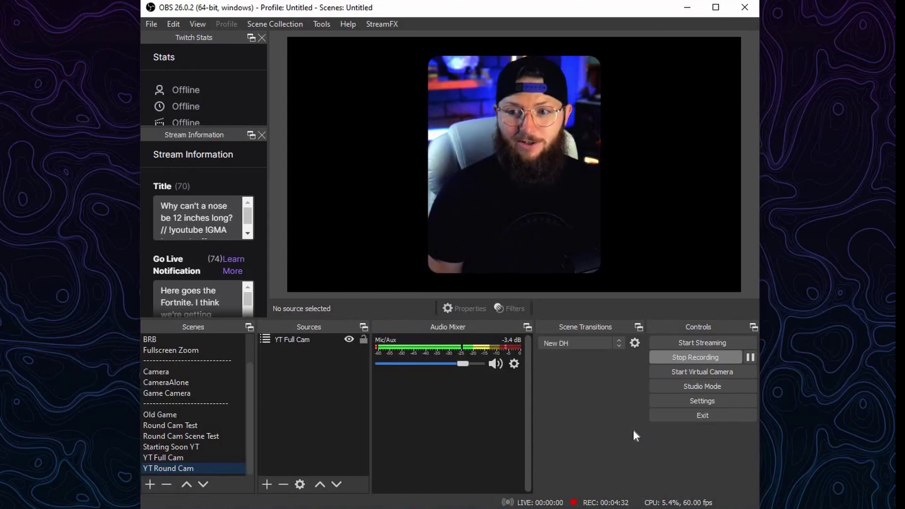
click(523, 148)
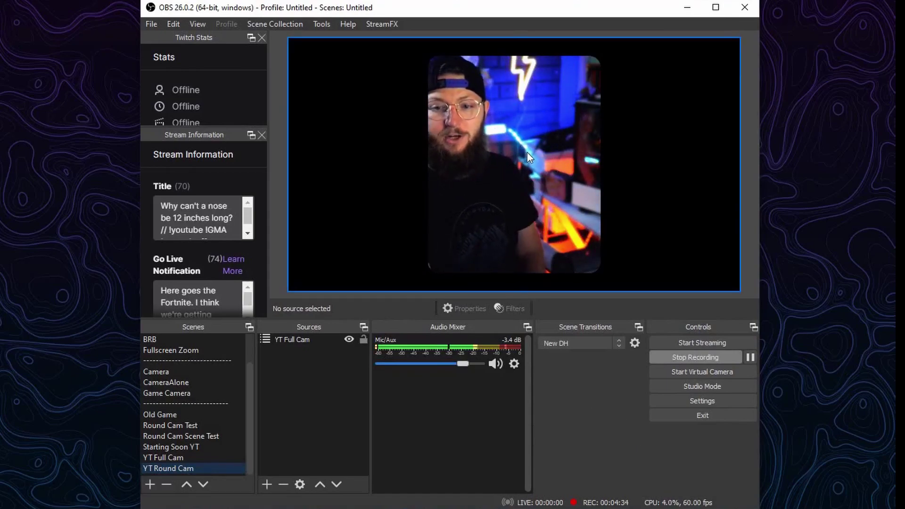
drag(571, 154, 590, 154)
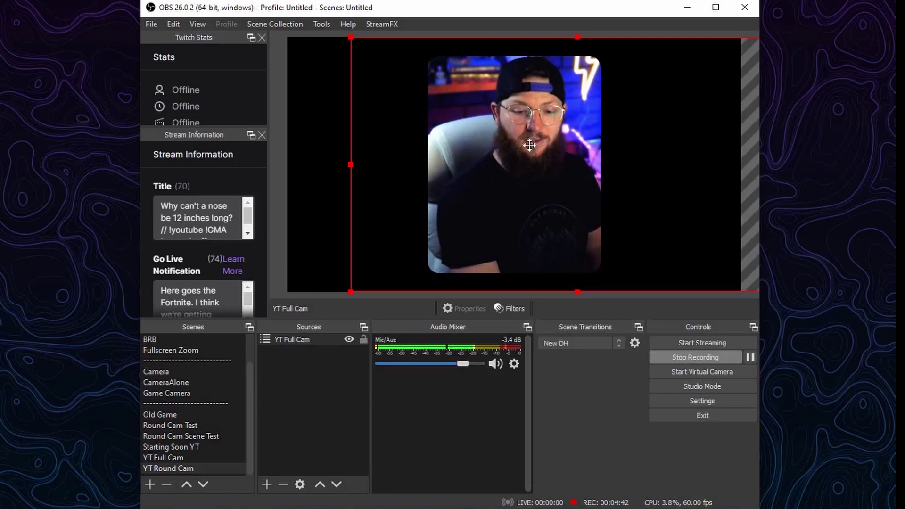
drag(522, 142, 503, 143)
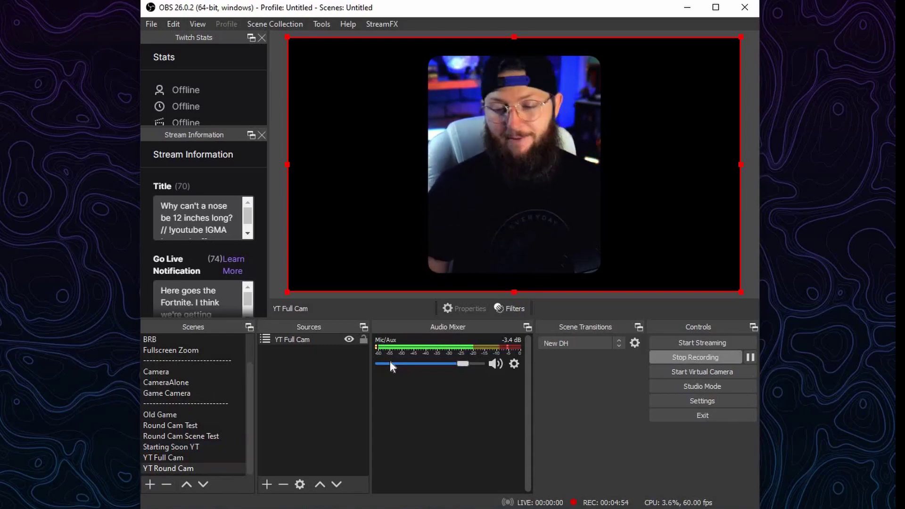
- Create a new scene named 'YT Game Scene'
click(150, 486)
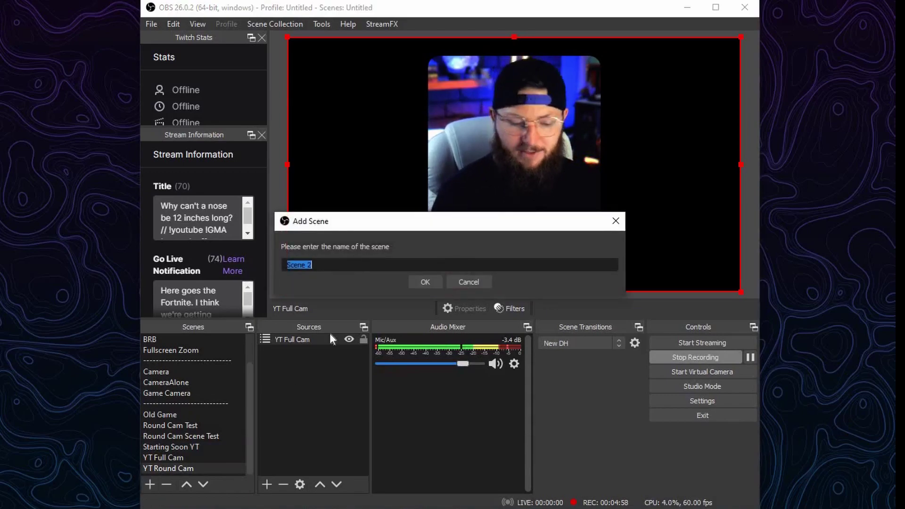
text(YT Game S)
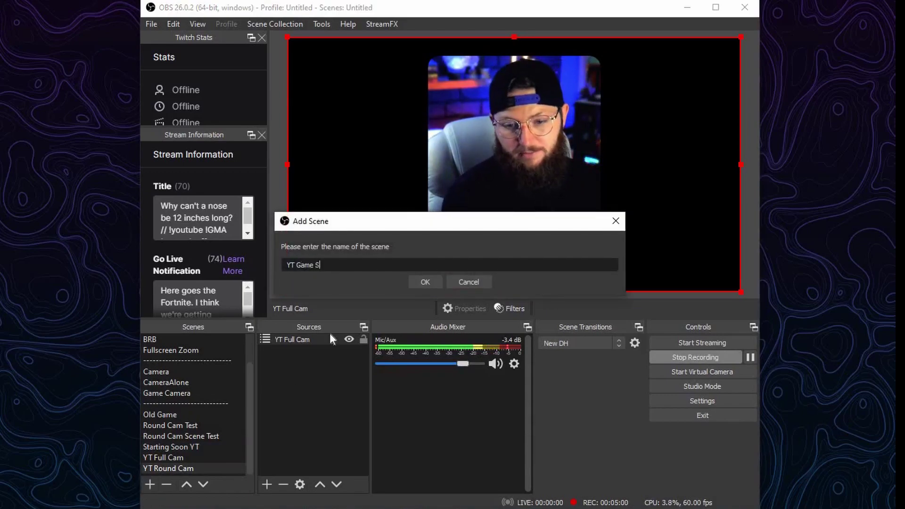
text(cene)
key(Return)
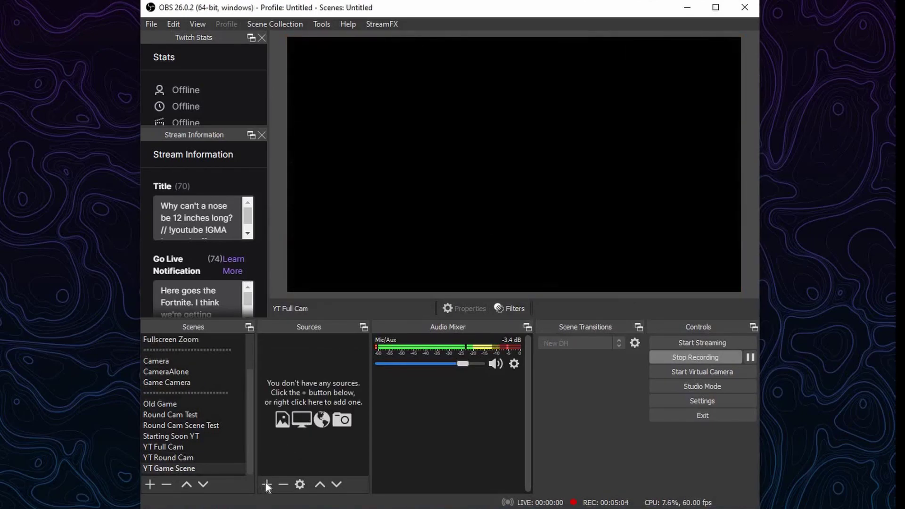
- Add the existing Display Capture source to YT Game Scene
click(266, 485)
click(315, 286)
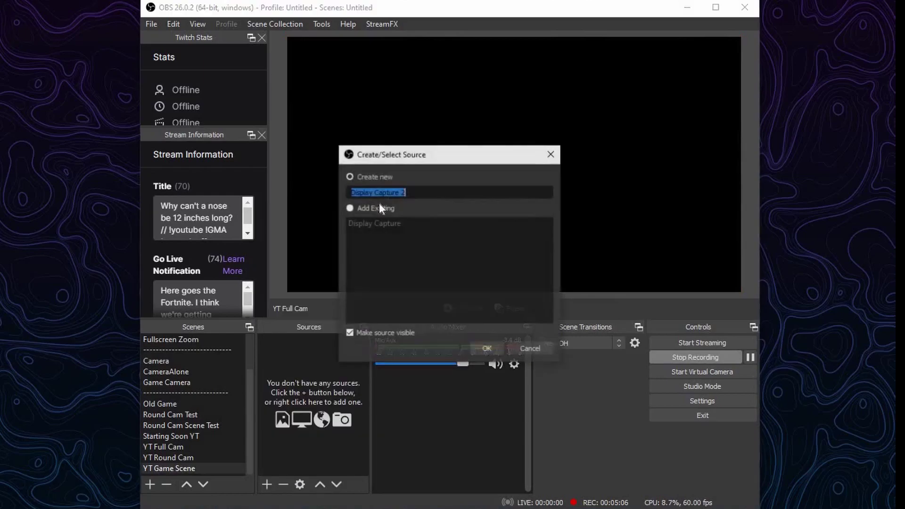
click(374, 223)
click(486, 350)
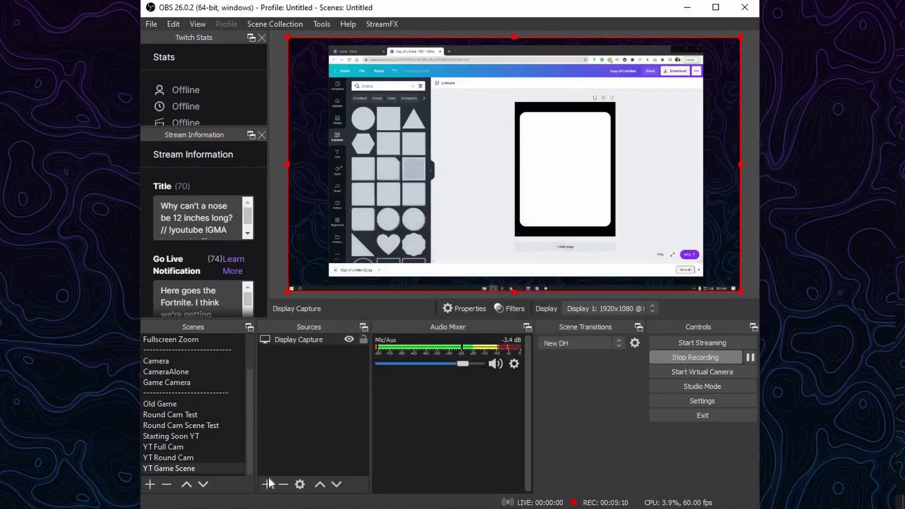
click(268, 478)
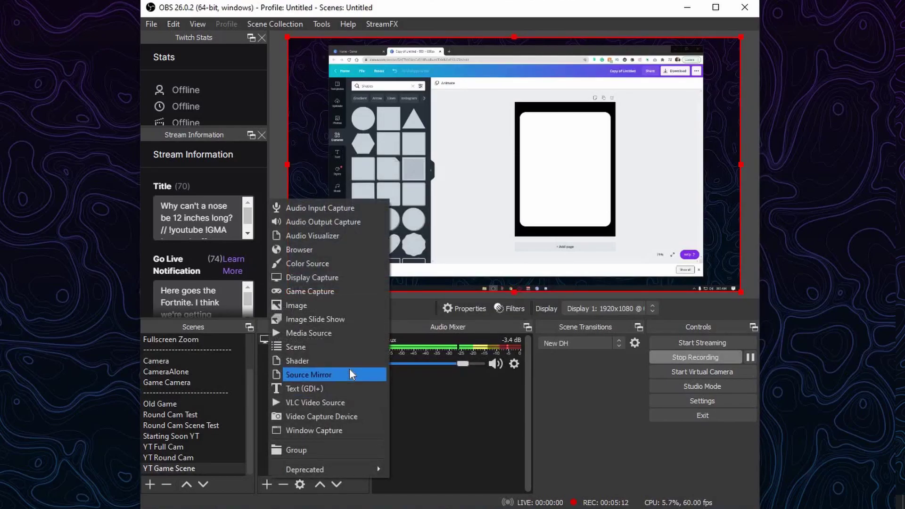
- Add the existing YT Round Cam scene as a source in YT Game Scene
click(312, 351)
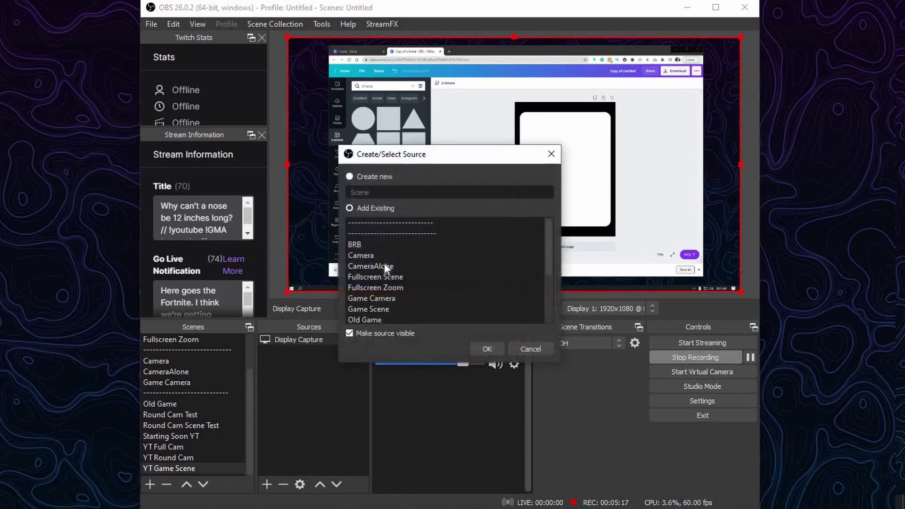
scroll(377, 292, down, 3)
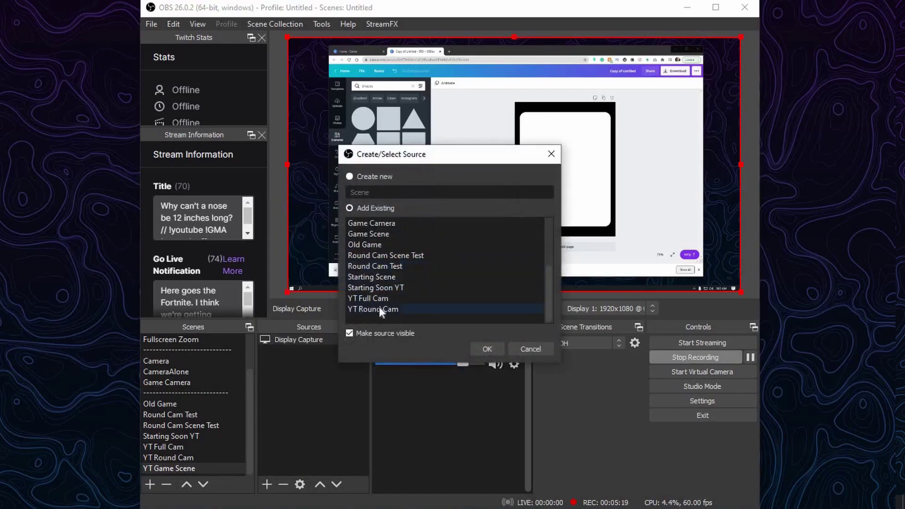
click(380, 307)
click(487, 349)
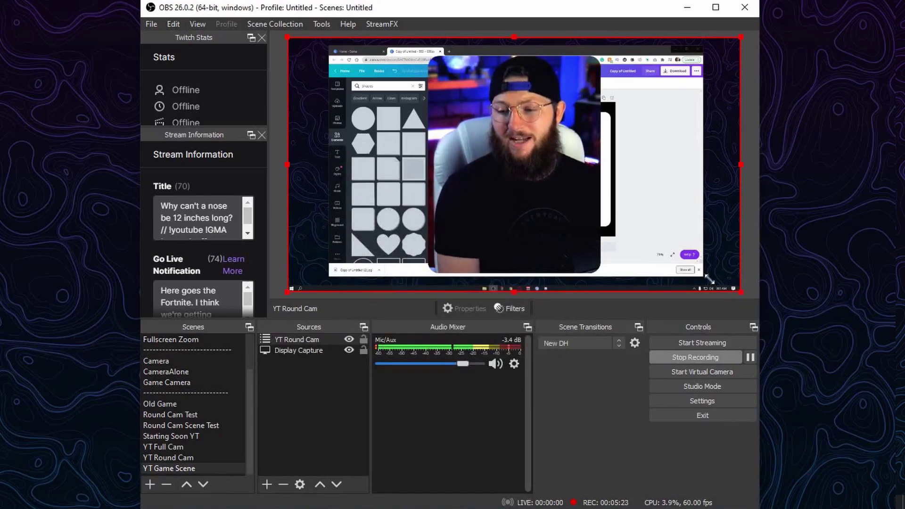
- Shrink the round cam to a small size and nudge it into place on the left
drag(739, 292, 451, 231)
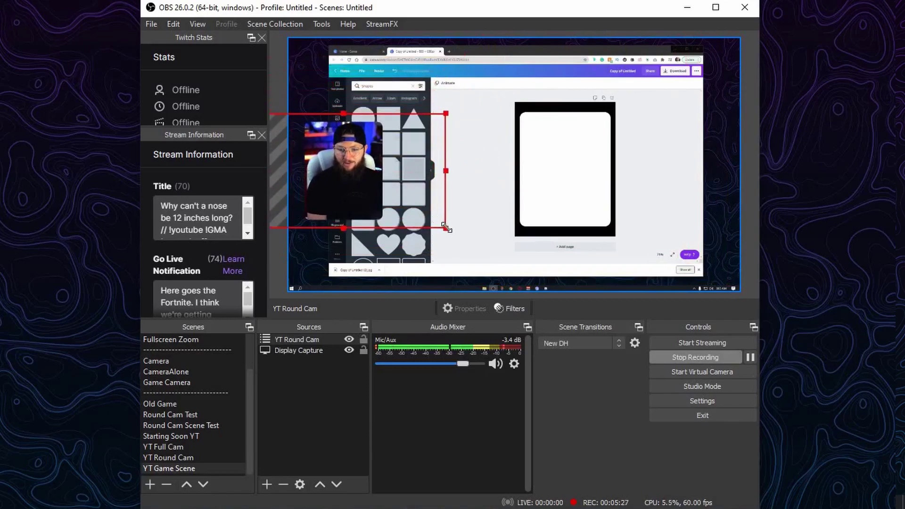
drag(401, 197, 387, 196)
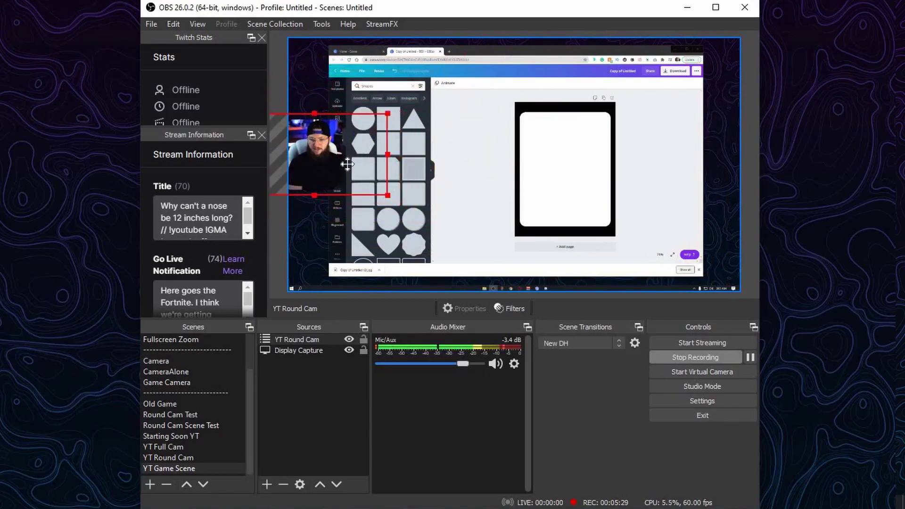
key(Right)
key(Right)
key(Right)
key(Right)
key(Right)
key(Right)
key(Right)
key(Right)
key(Right)
key(Right)
key(Right)
key(Right)
key(Right)
key(Right)
key(Right)
key(Right)
key(Right)
key(Right)
key(Right)
key(Right)
key(Down)
key(Down)
key(Down)
key(Down)
key(Down)
key(Down)
key(Down)
key(Down)
key(Down)
key(Down)
key(Down)
key(Down)
key(Down)
key(Down)
key(Down)
key(Down)
key(Down)
key(Down)
key(Down)
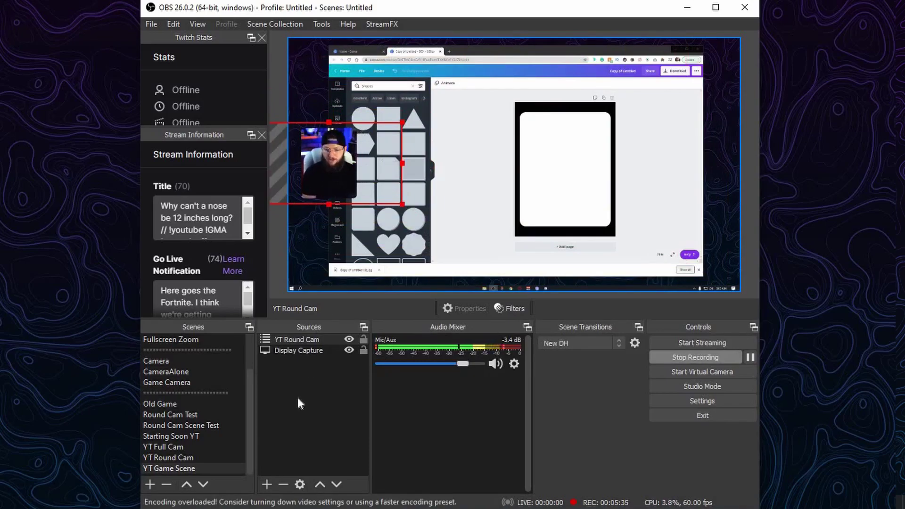
click(304, 342)
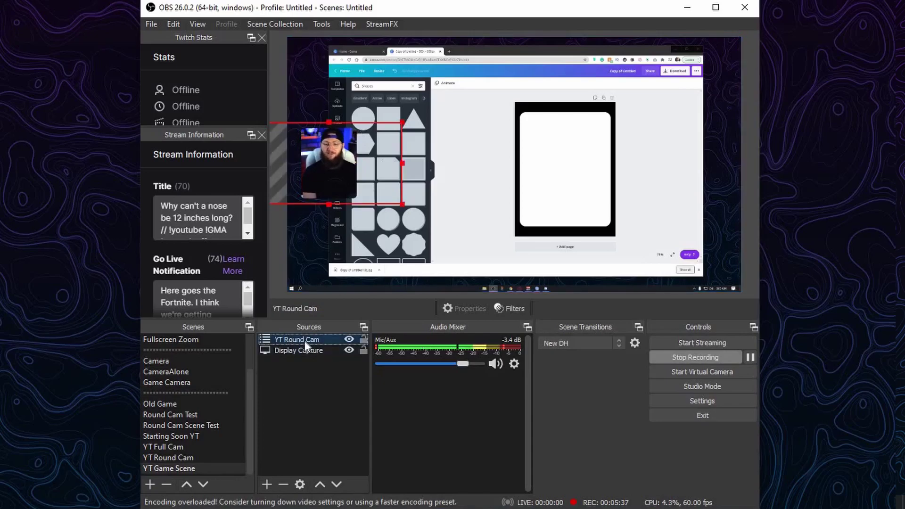